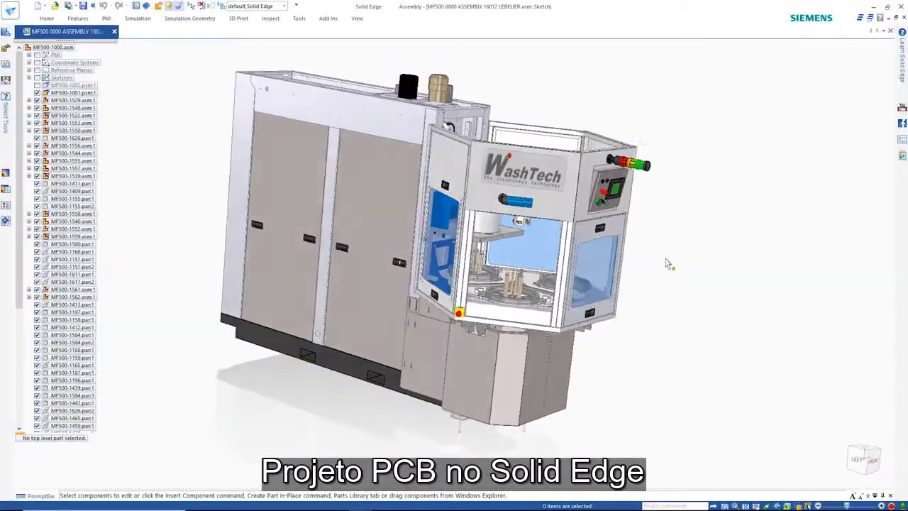
Step: Switch the assembly display to the 2-Top Cover configuration and toggle the view's perspective
{"action": "left_click", "coordinate": [281, 8]}
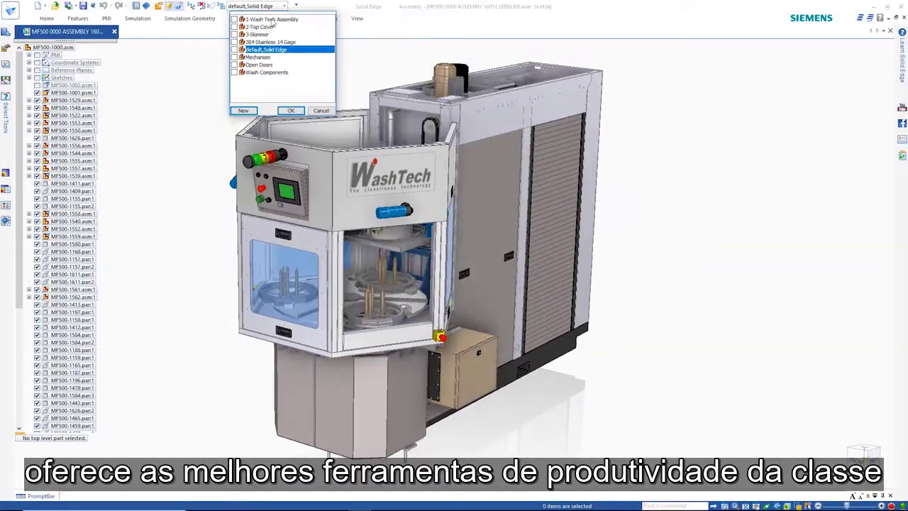
{"action": "left_click", "coordinate": [291, 110]}
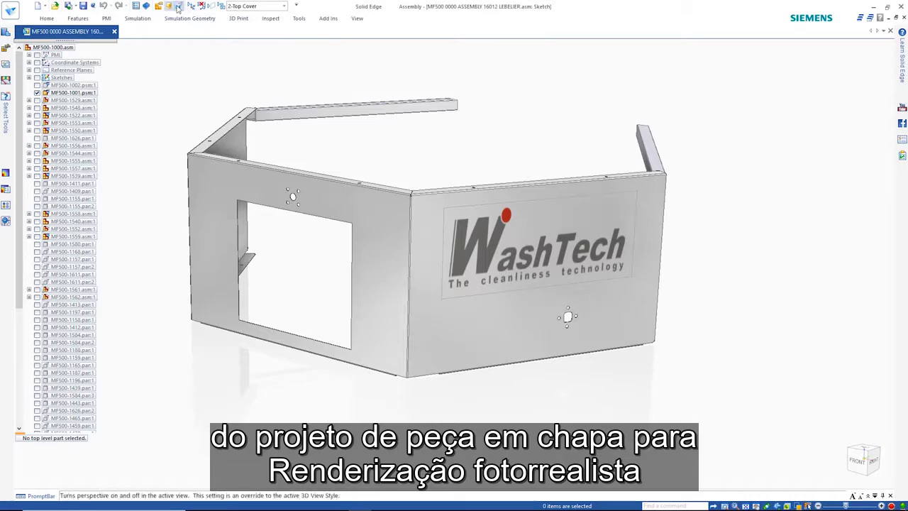
{"action": "left_click", "coordinate": [178, 6]}
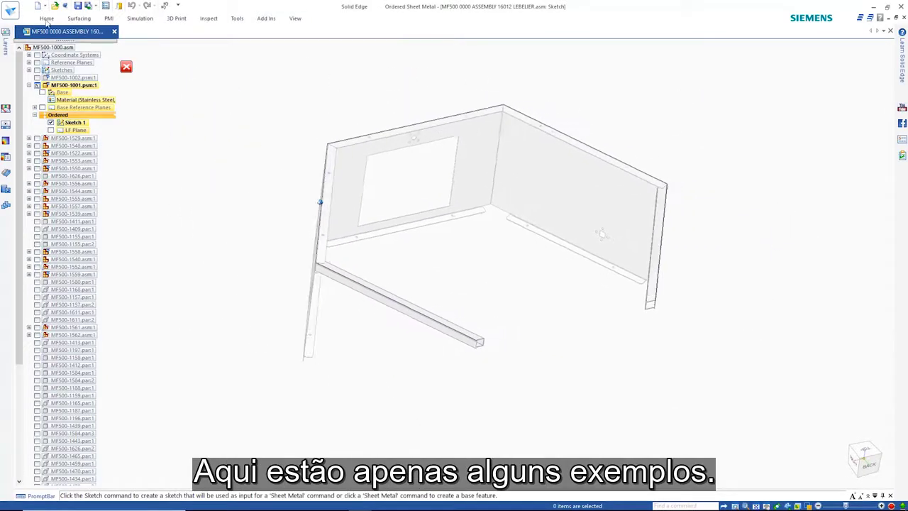
Step: Sketch an open arch on the top cover's top plane: two parallel sides about 799 mm long joined by a tangent semicircular arc
{"action": "left_click", "coordinate": [47, 19]}
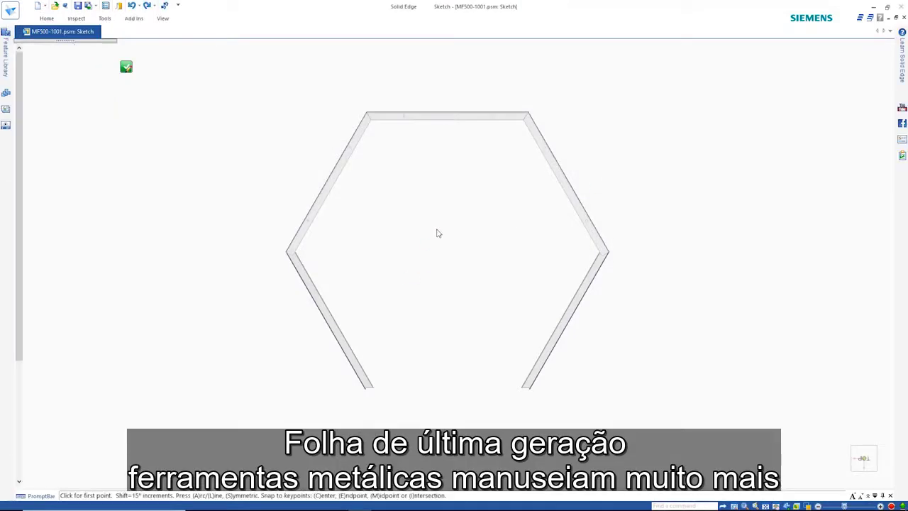
{"action": "scroll", "coordinate": [437, 228], "scroll_direction": "up", "scroll_amount": 1}
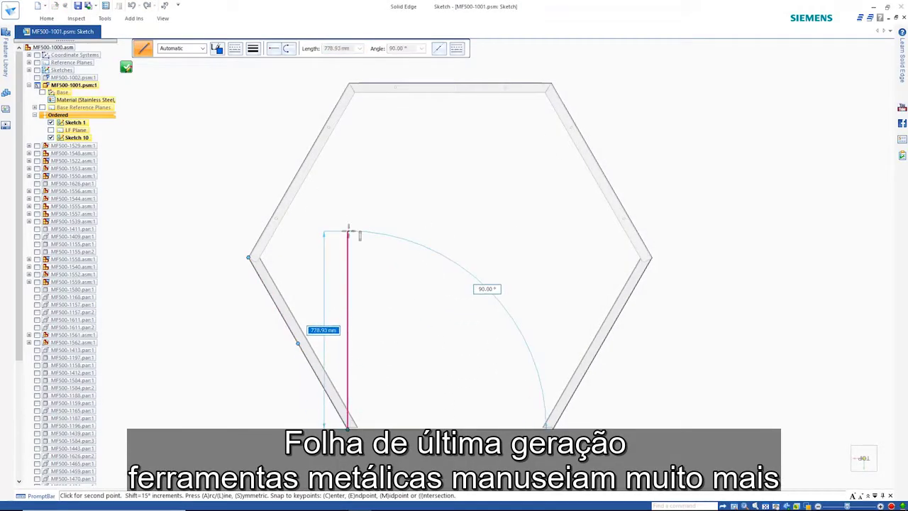
{"action": "left_click", "coordinate": [347, 226]}
{"action": "left_click", "coordinate": [525, 225]}
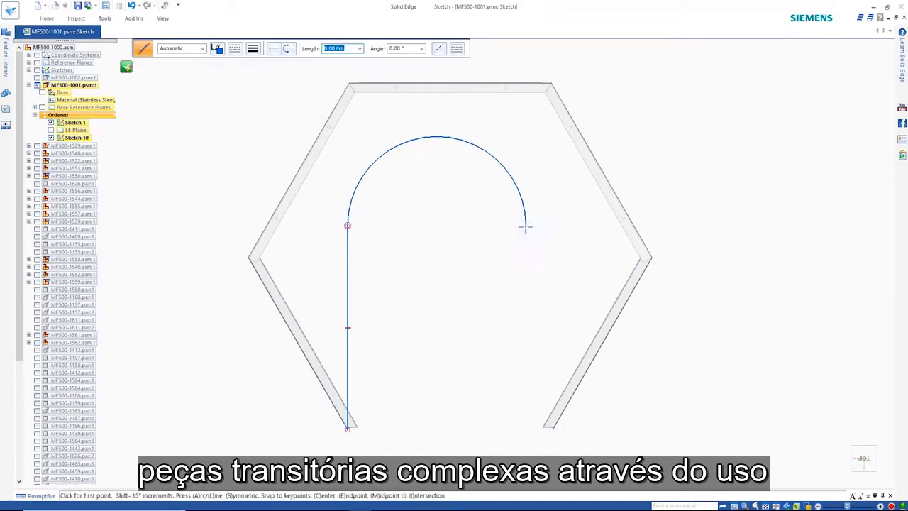
{"action": "left_click", "coordinate": [525, 429]}
{"action": "key", "text": "Escape"}
Step: Dimension the length of the arch's right straight side
{"action": "right_click_drag", "start_coordinate": [761, 196], "coordinate": [737, 196]}
{"action": "left_click", "coordinate": [526, 268]}
{"action": "left_click", "coordinate": [670, 276]}
{"action": "key", "text": "Escape"}
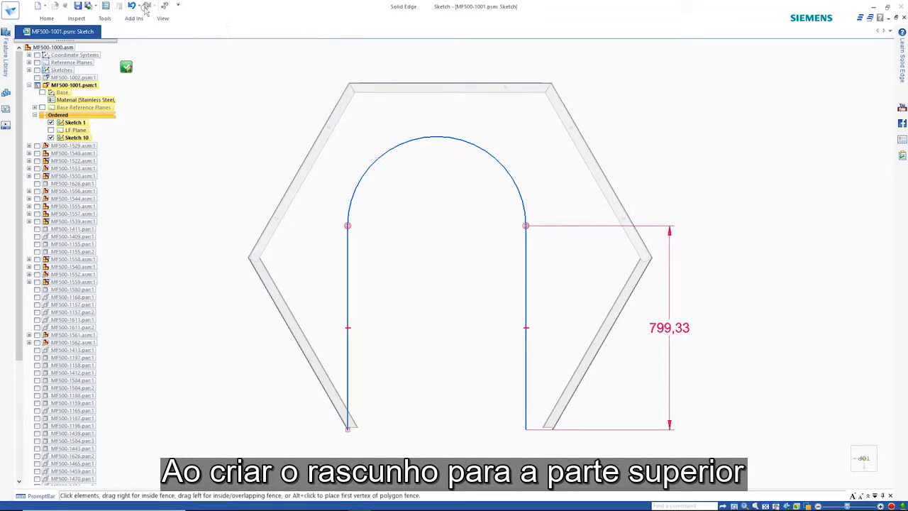
Step: Adjust the length of the arch's right side dynamically through its dimension value
{"action": "left_click", "coordinate": [188, 44]}
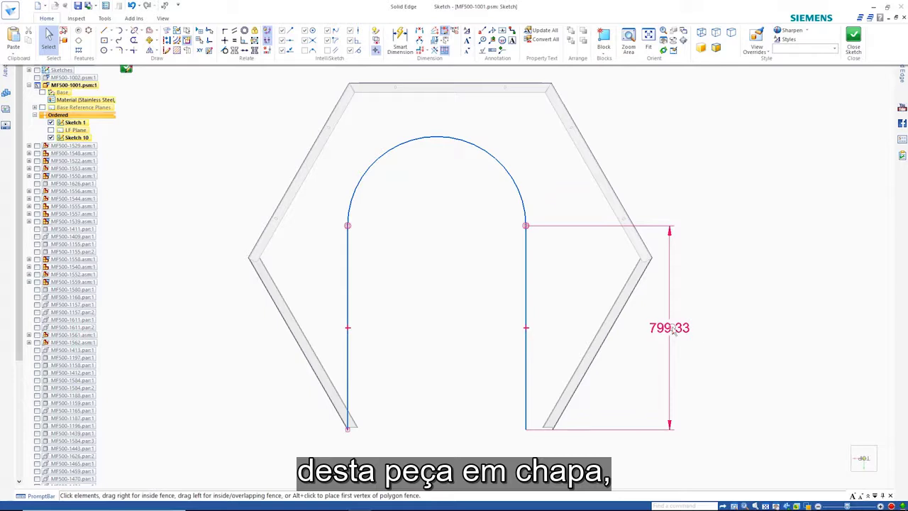
{"action": "left_click", "coordinate": [668, 327]}
{"action": "scroll", "coordinate": [645, 353], "scroll_direction": "up", "scroll_amount": 8}
{"action": "scroll", "coordinate": [658, 352], "scroll_direction": "up", "scroll_amount": 3}
{"action": "scroll", "coordinate": [658, 352], "scroll_direction": "down", "scroll_amount": 18}
{"action": "scroll", "coordinate": [658, 351], "scroll_direction": "up", "scroll_amount": 11}
{"action": "key", "text": "Escape"}
Step: Connect the free lower endpoint of the arch's right side to the neighbouring end corner of the frame
{"action": "right_click_drag", "start_coordinate": [697, 286], "coordinate": [697, 259]}
{"action": "left_click", "coordinate": [535, 429]}
{"action": "left_click", "coordinate": [552, 429]}
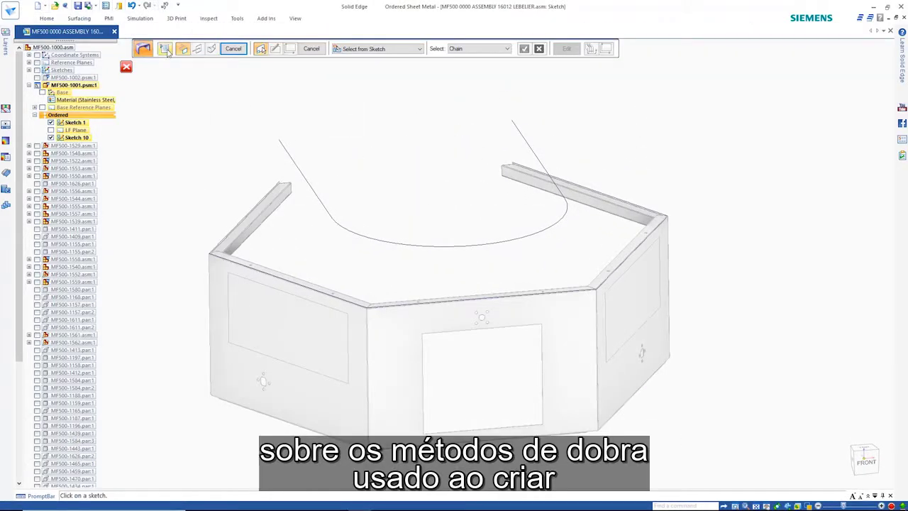
Step: Set the lofted flange's bending method to Bends, defined by the number of segments in arcs
{"action": "left_click", "coordinate": [164, 49]}
{"action": "left_click", "coordinate": [393, 168]}
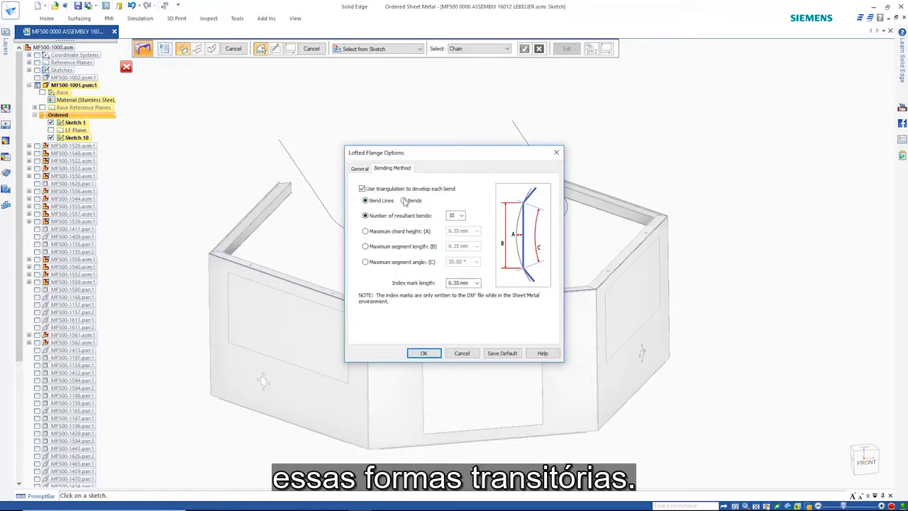
{"action": "left_click", "coordinate": [377, 219]}
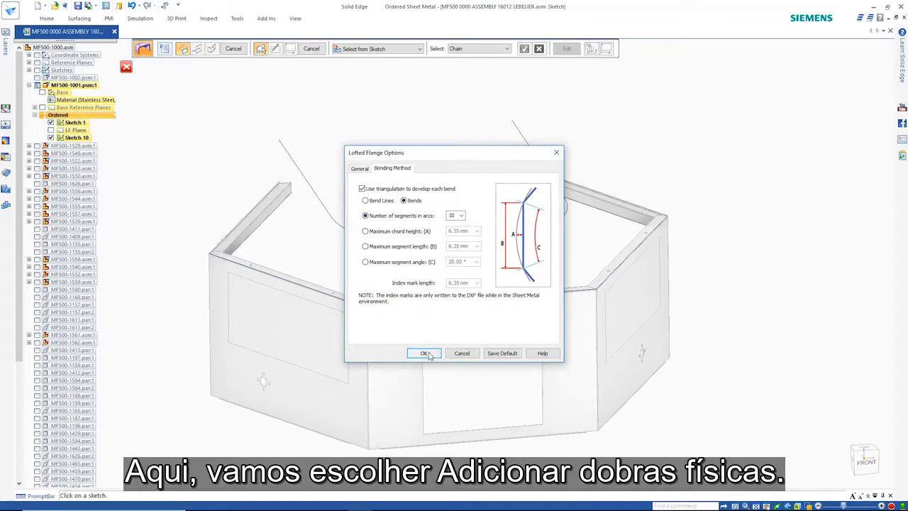
{"action": "left_click", "coordinate": [423, 352]}
Step: Create the lofted flange between the arch sketch and the sketch along the top cover's upper outline
{"action": "right_click", "coordinate": [221, 145]}
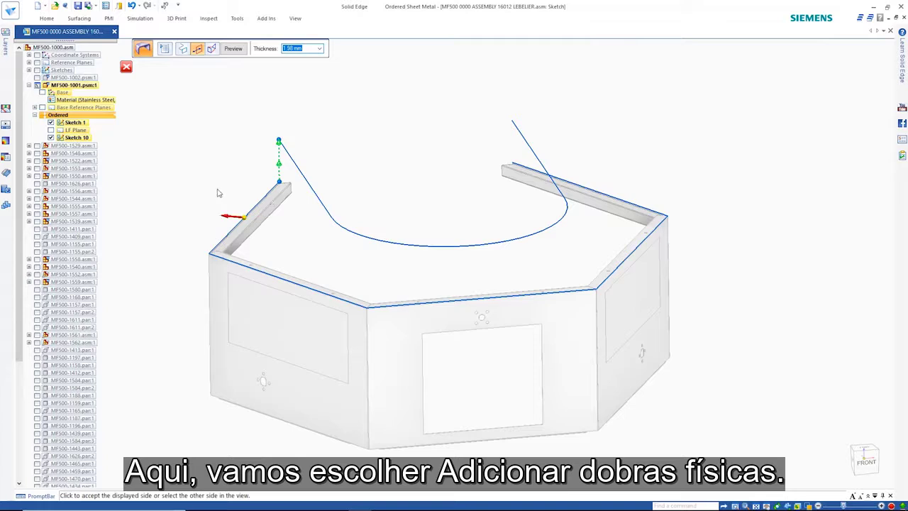
{"action": "left_click", "coordinate": [215, 54]}
{"action": "right_click", "coordinate": [368, 309]}
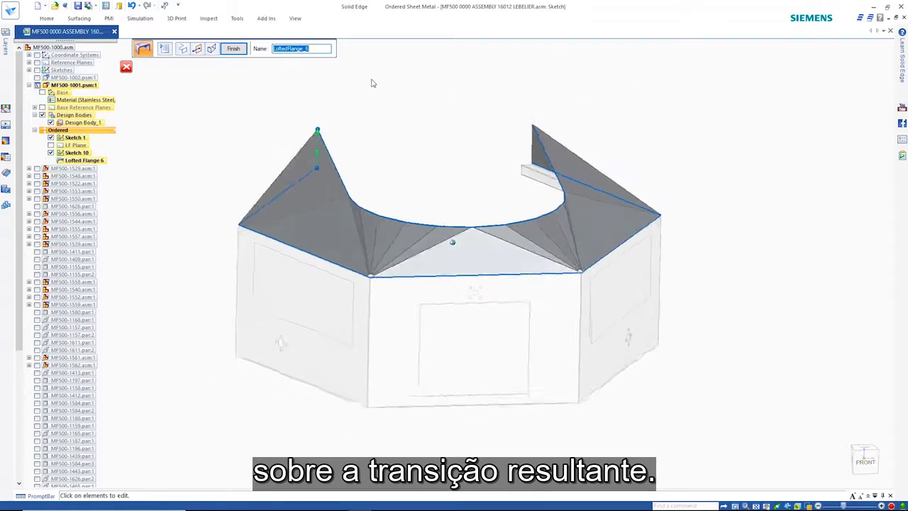
Step: Change the auto relief settings in the lofted flange options and finish the flange
{"action": "scroll", "coordinate": [526, 304], "scroll_direction": "up", "scroll_amount": 6}
{"action": "left_click", "coordinate": [164, 49]}
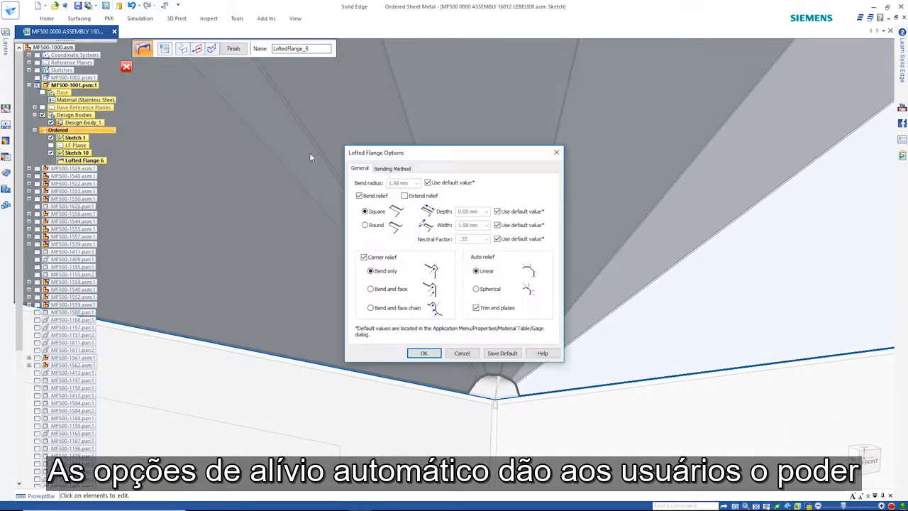
{"action": "left_click", "coordinate": [428, 352]}
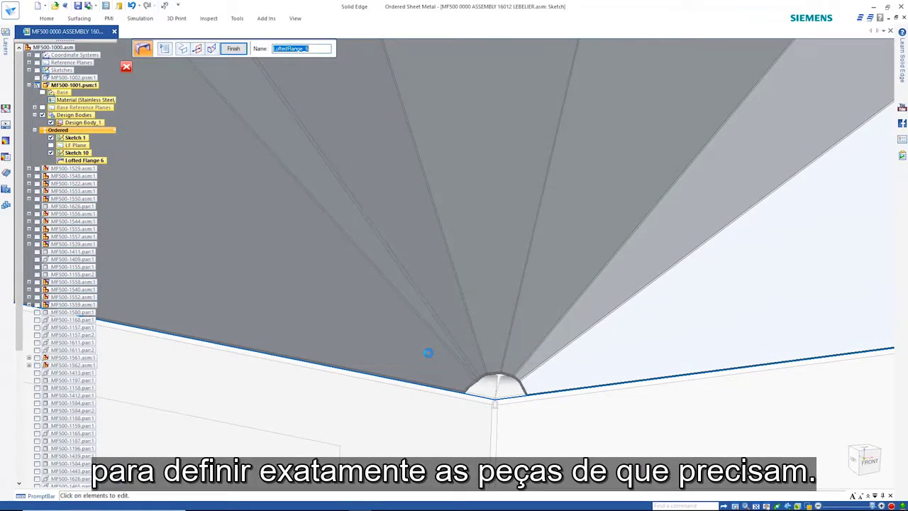
{"action": "left_click", "coordinate": [240, 48]}
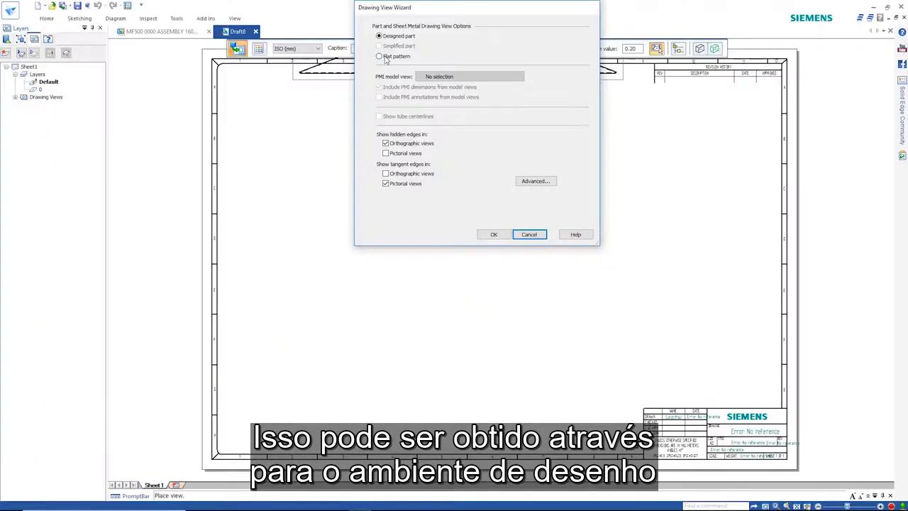
Step: Place a flat pattern drawing view of the top cover in the middle of the draft sheet
{"action": "left_click", "coordinate": [508, 234]}
{"action": "left_click", "coordinate": [443, 286]}
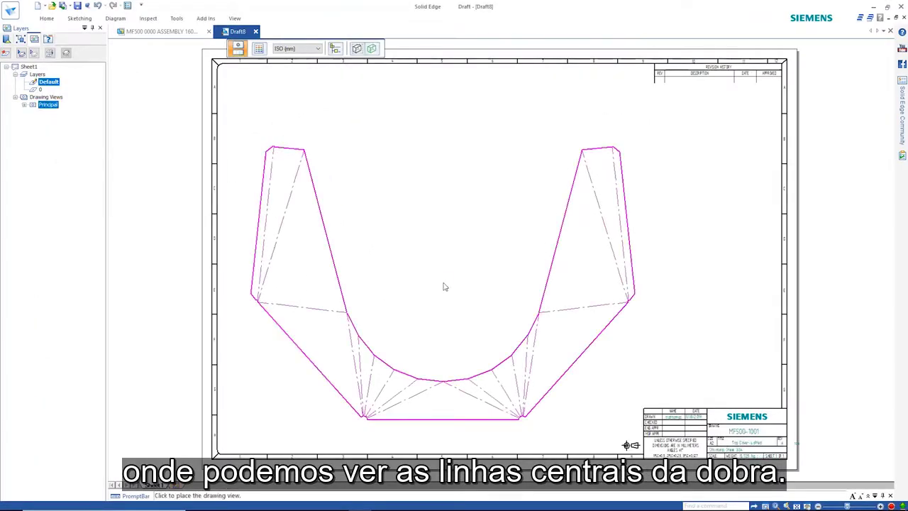
{"action": "left_click", "coordinate": [454, 232]}
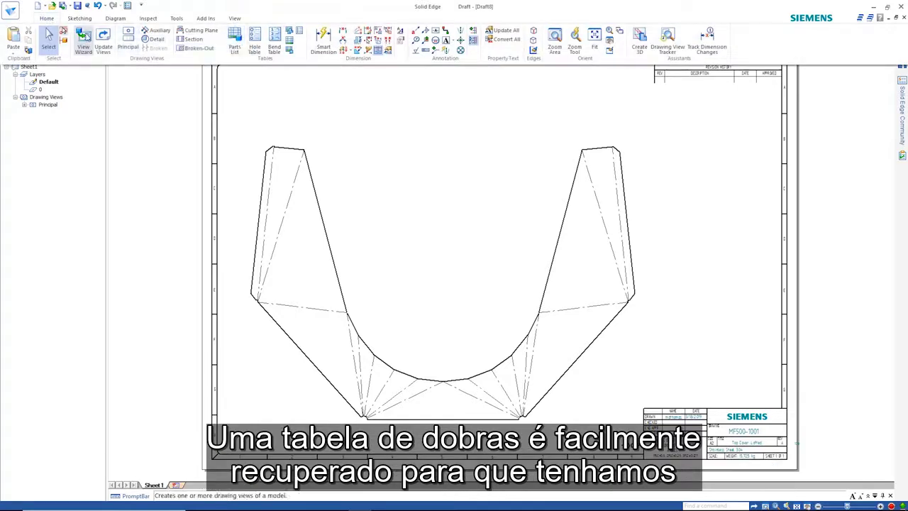
Step: Add a bend table for the flat pattern using the saved WashTech settings, placed between the view and the sheet's right border
{"action": "left_click", "coordinate": [275, 37]}
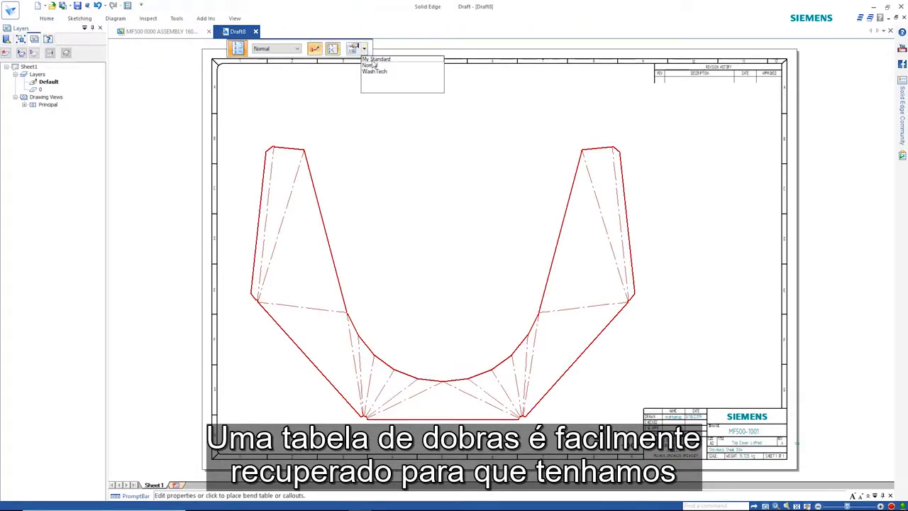
{"action": "left_click", "coordinate": [752, 264]}
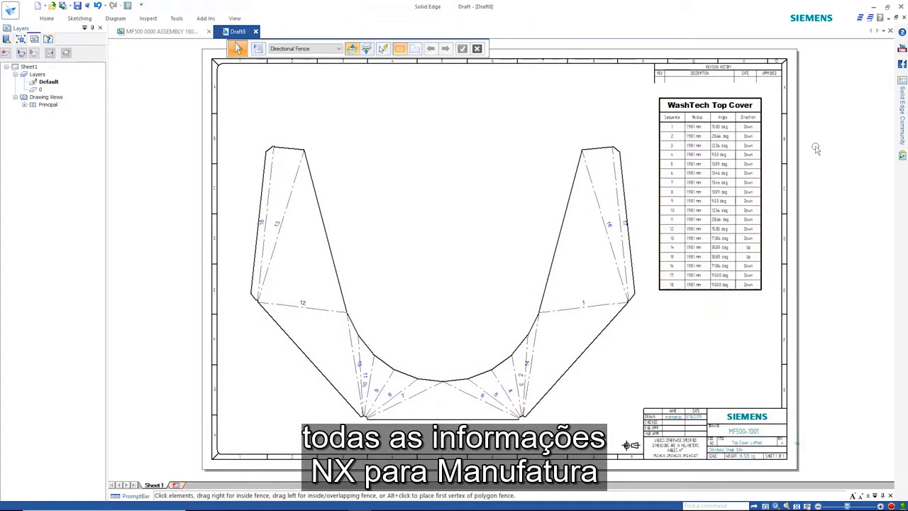
{"action": "scroll", "coordinate": [815, 148], "scroll_direction": "up", "scroll_amount": 5}
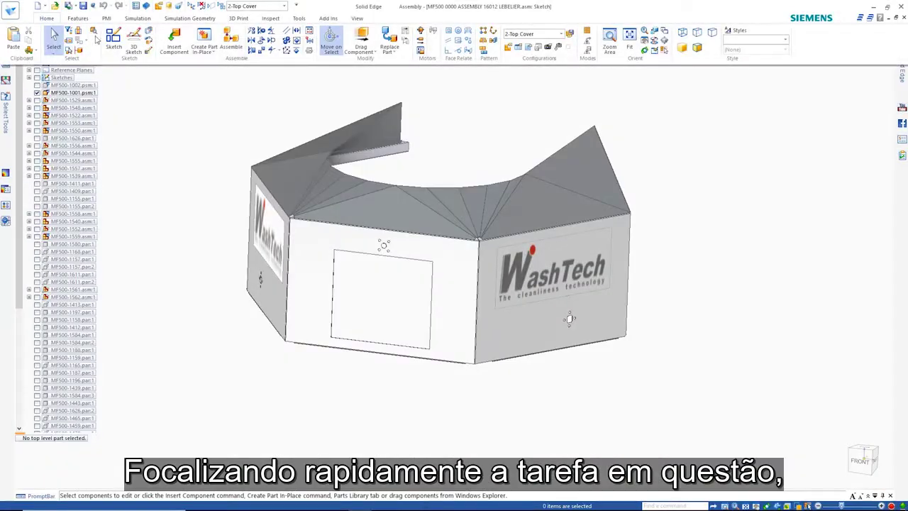
Step: Find the assembly component whose name contains 1732, searching all subassemblies
{"action": "left_click", "coordinate": [94, 34]}
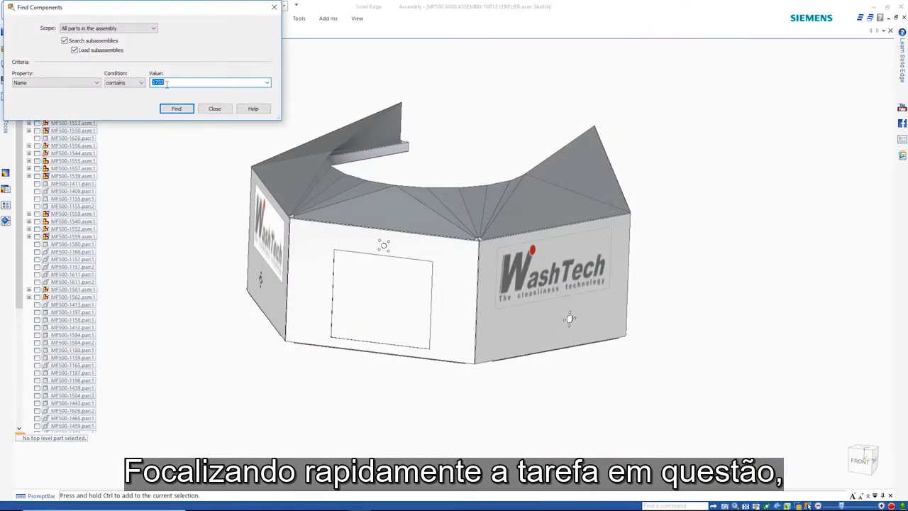
{"action": "left_click", "coordinate": [185, 111]}
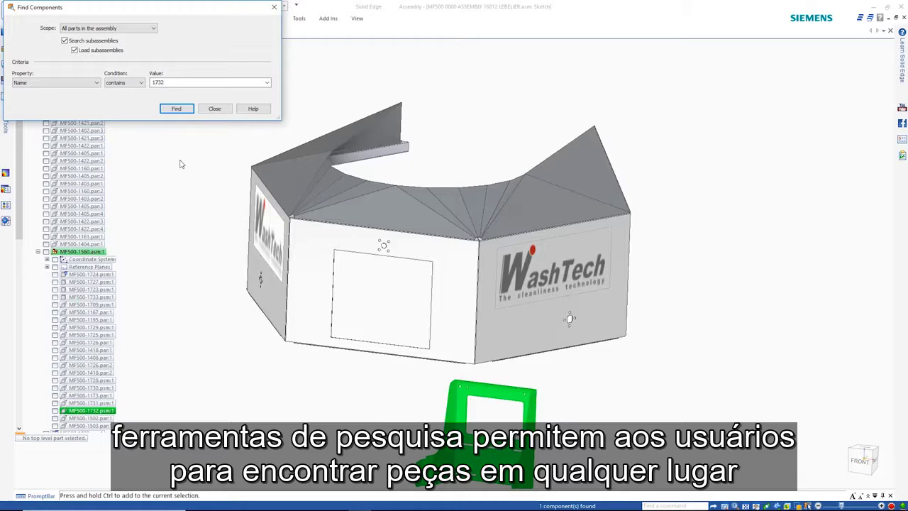
{"action": "left_click", "coordinate": [214, 109]}
Step: Isolate the found part MF500-1732.psm and open it for in-place editing
{"action": "right_click", "coordinate": [197, 168]}
{"action": "left_click", "coordinate": [217, 188]}
{"action": "middle_click_drag", "start_coordinate": [569, 272], "coordinate": [709, 270]}
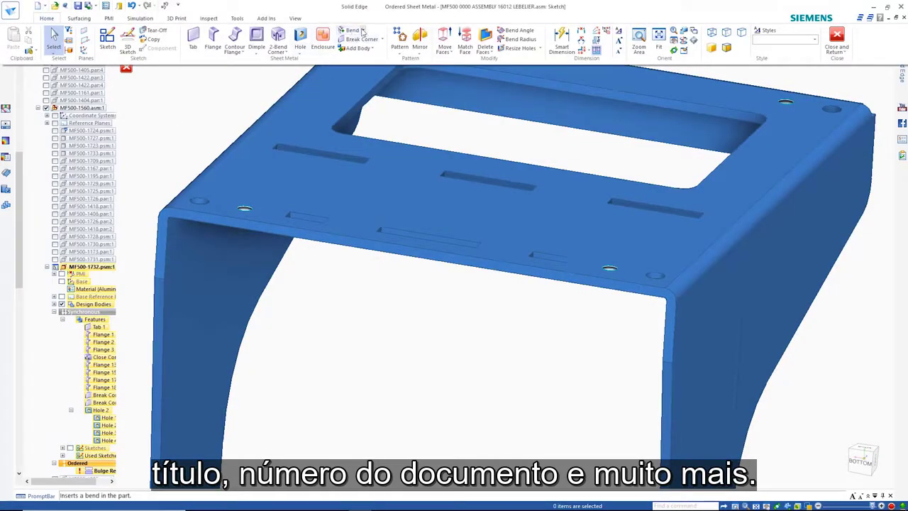
Step: Start a bend bulge relief and select the two front bend ends of the bracket
{"action": "left_click", "coordinate": [363, 30]}
{"action": "left_click", "coordinate": [372, 84]}
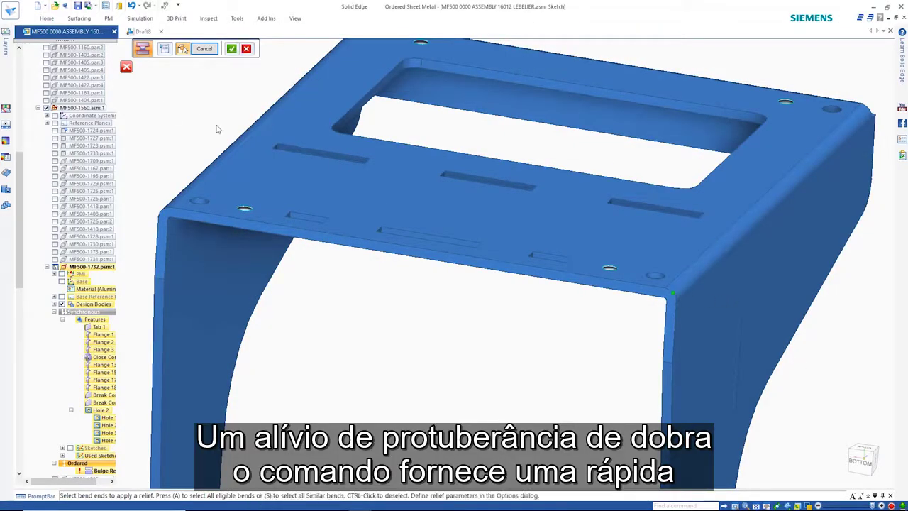
{"action": "left_click", "coordinate": [162, 209]}
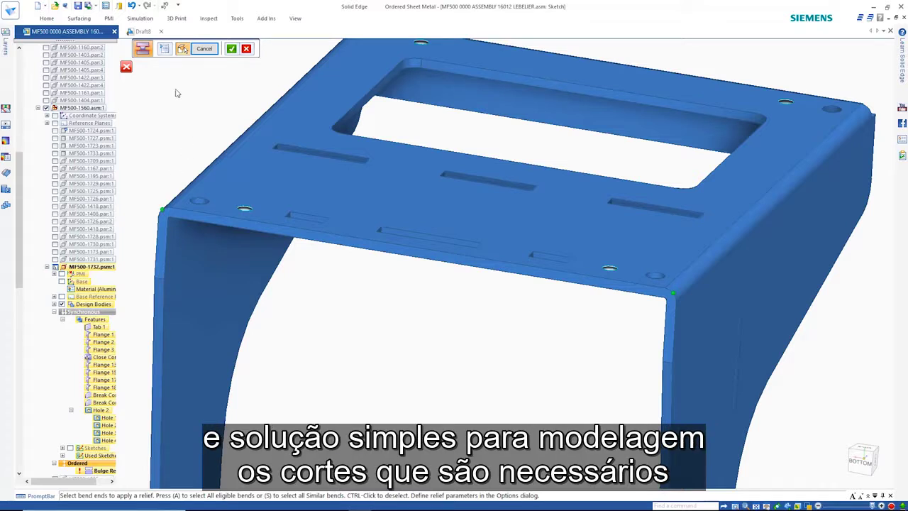
Step: Set the bulge relief to Circular with a width of 8 mm and a depth of 4 mm, and apply it
{"action": "left_click", "coordinate": [183, 48]}
{"action": "left_click_drag", "start_coordinate": [258, 8], "coordinate": [465, 157]}
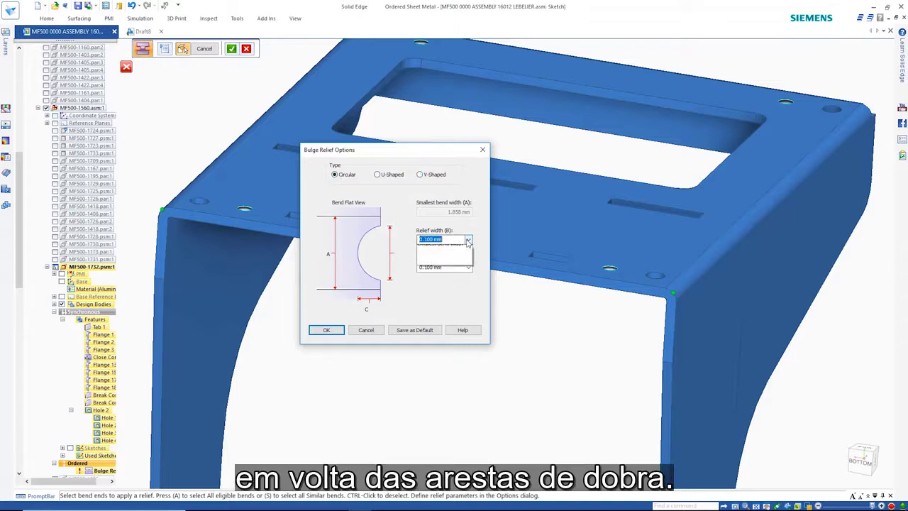
{"action": "left_click", "coordinate": [441, 263]}
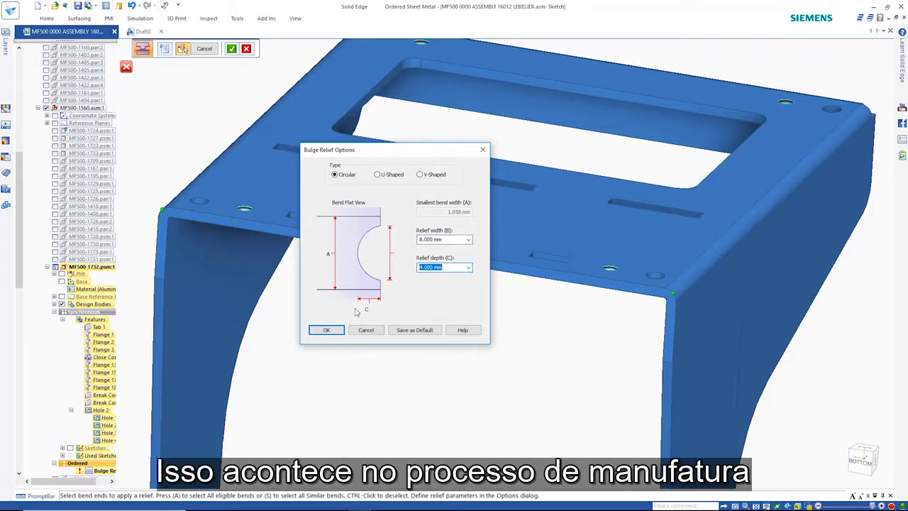
{"action": "left_click", "coordinate": [327, 330]}
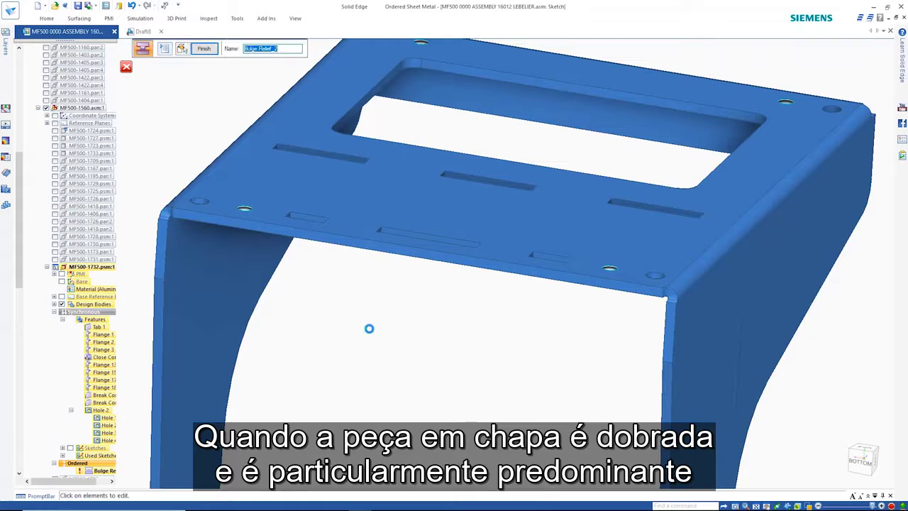
{"action": "scroll", "coordinate": [676, 301], "scroll_direction": "up", "scroll_amount": 5}
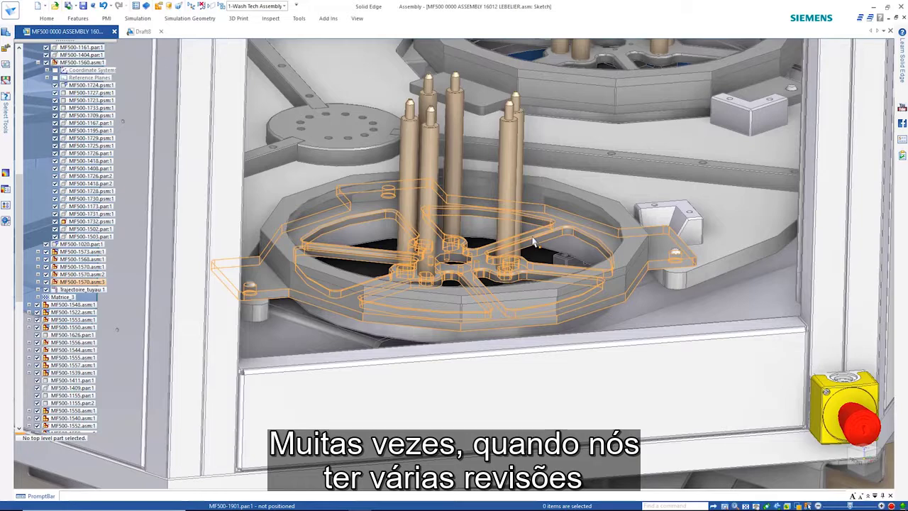
Step: Open the 3D Compare tool and load MF500-1900.par as the reference model
{"action": "left_click", "coordinate": [9, 13]}
{"action": "left_click", "coordinate": [14, 228]}
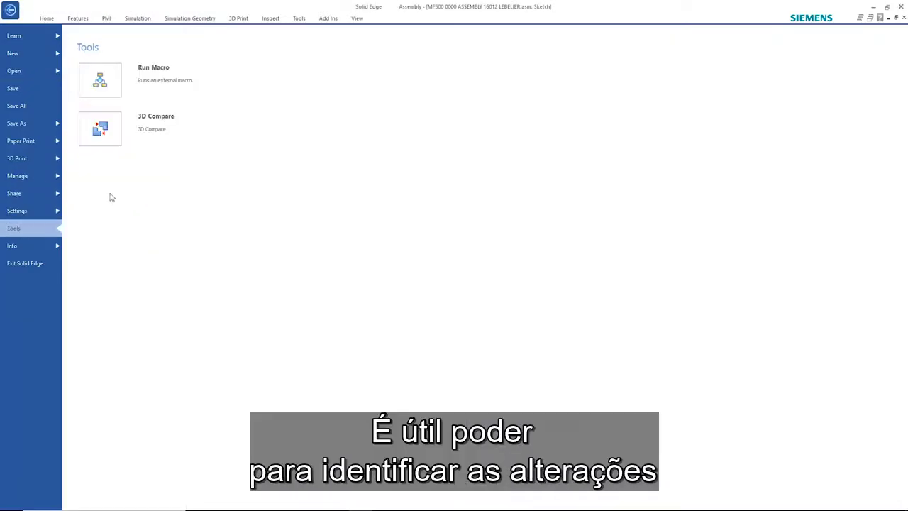
{"action": "left_click", "coordinate": [120, 127]}
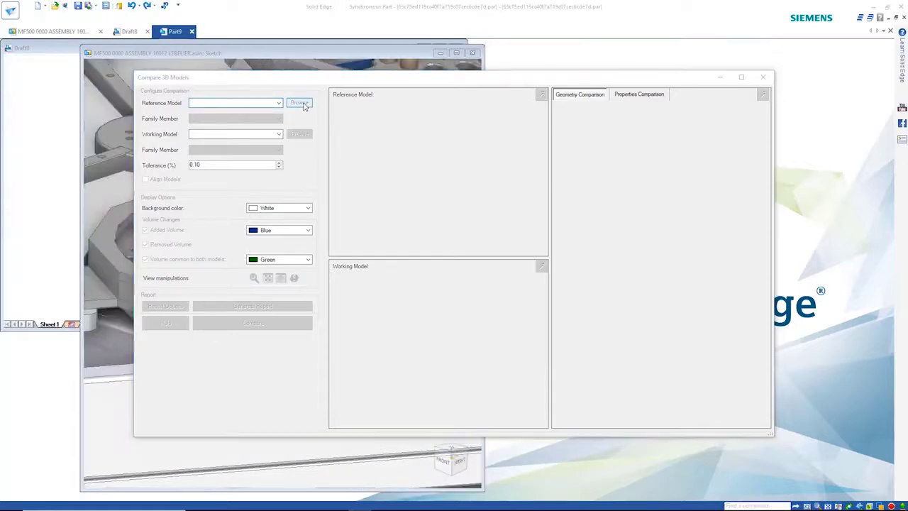
{"action": "left_click", "coordinate": [299, 103]}
{"action": "left_click", "coordinate": [368, 124]}
{"action": "left_click", "coordinate": [736, 372]}
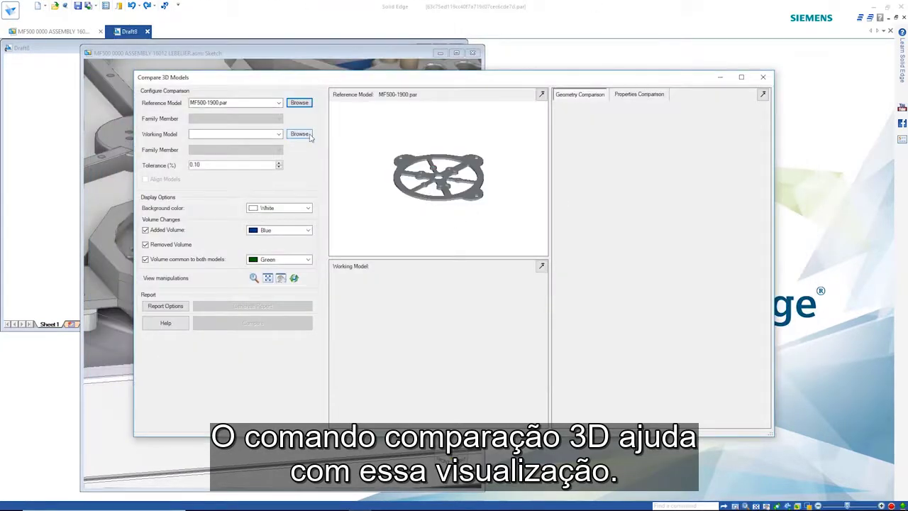
Step: Load MF500-2900.par as the working model and set the colour of the volume common to both models to Steel (red hot)
{"action": "left_click", "coordinate": [298, 134]}
{"action": "left_click", "coordinate": [241, 170]}
{"action": "left_click", "coordinate": [733, 372]}
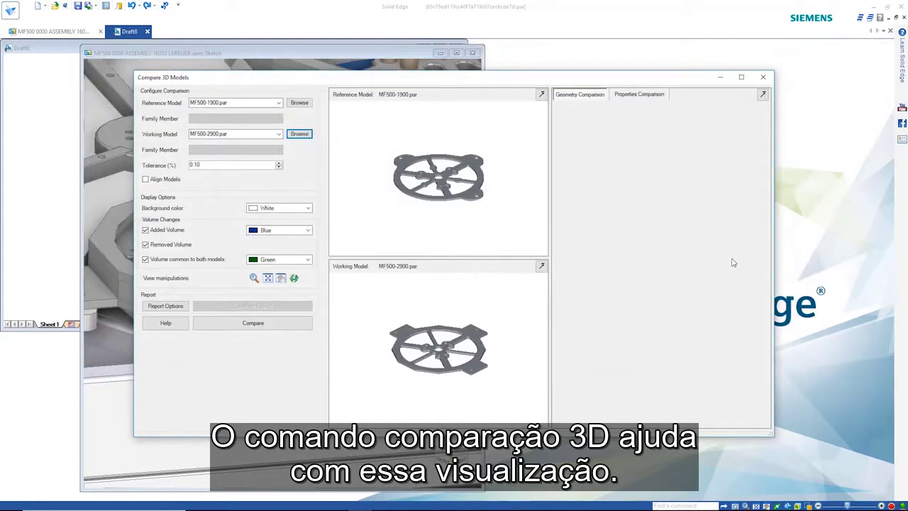
{"action": "left_click", "coordinate": [301, 261]}
{"action": "left_click", "coordinate": [280, 355]}
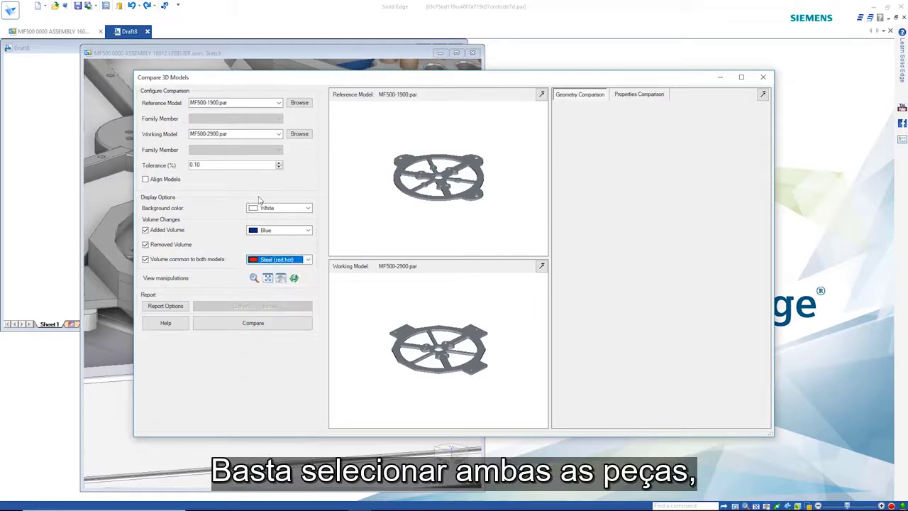
Step: Run the comparison of the two models and examine the added, removed and common volumes in the geometry result
{"action": "left_click", "coordinate": [252, 325]}
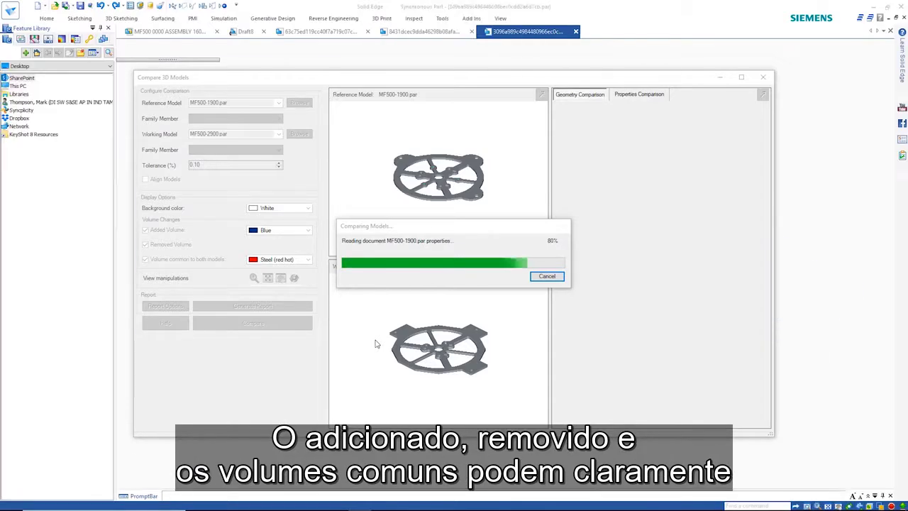
{"action": "middle_click_drag", "start_coordinate": [616, 208], "coordinate": [639, 205]}
{"action": "scroll", "coordinate": [660, 194], "scroll_direction": "up", "scroll_amount": 5}
{"action": "scroll", "coordinate": [660, 194], "scroll_direction": "up", "scroll_amount": 2}
{"action": "scroll", "coordinate": [661, 193], "scroll_direction": "down", "scroll_amount": 6}
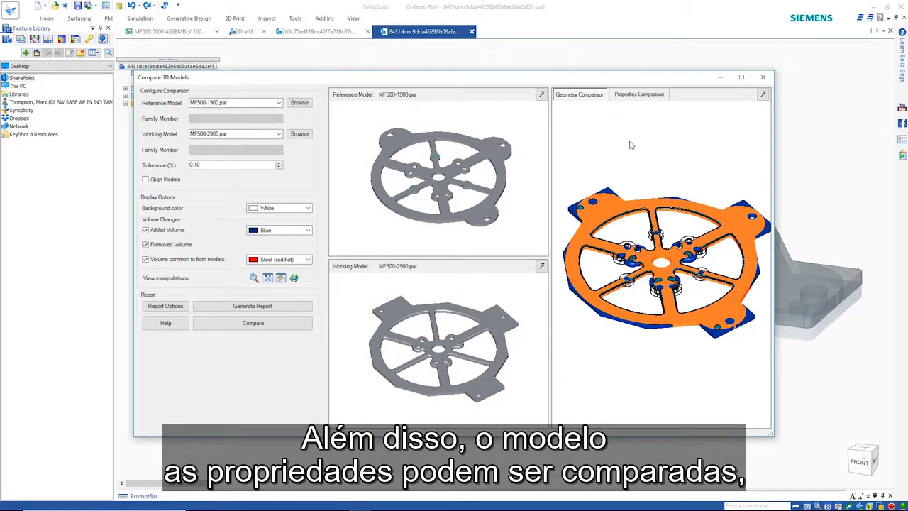
Step: Review the material and physical properties of both parts in the properties comparison, and return to the geometry comparison
{"action": "left_click", "coordinate": [650, 94]}
{"action": "scroll", "coordinate": [766, 144], "scroll_direction": "down", "scroll_amount": 10}
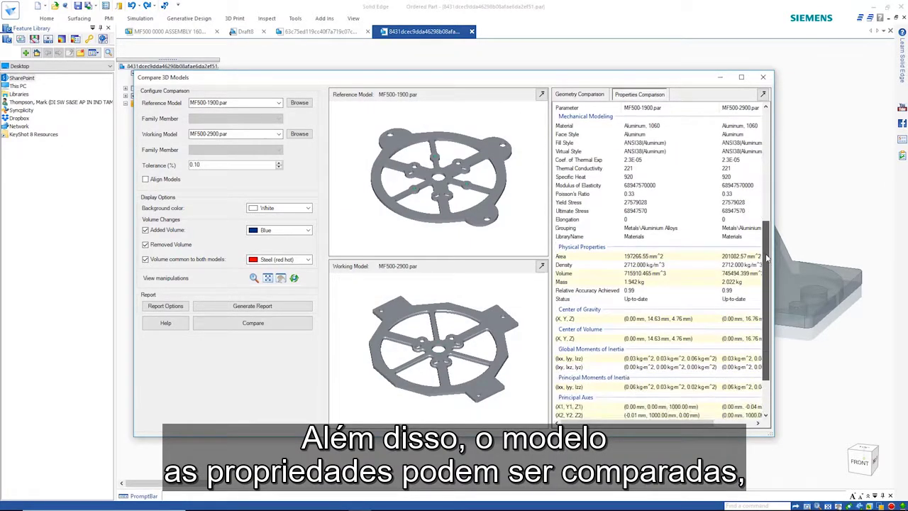
{"action": "left_click", "coordinate": [581, 95]}
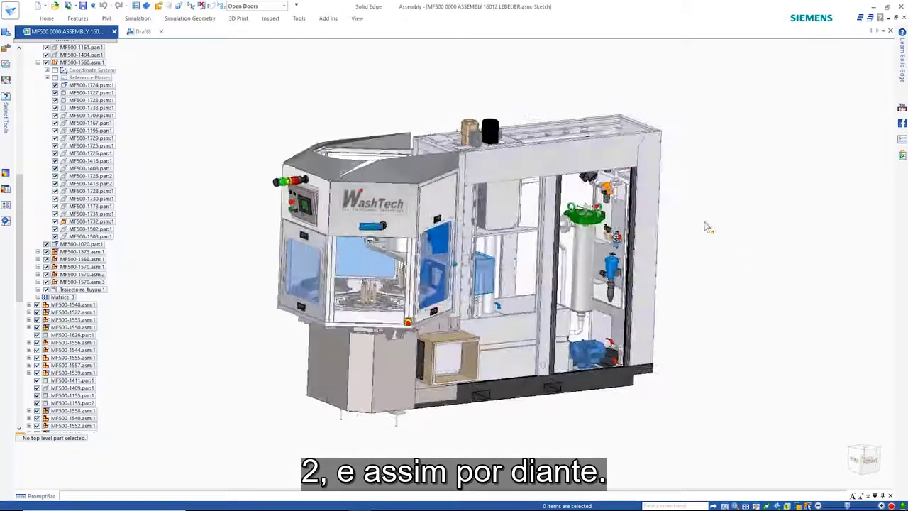
Step: Open the tank subassembly MF500-1031.asm from the machine assembly and send it to KeyShot for rendering
{"action": "middle_click_drag", "start_coordinate": [707, 227], "coordinate": [555, 87]}
{"action": "scroll", "coordinate": [480, 370], "scroll_direction": "up", "scroll_amount": 5}
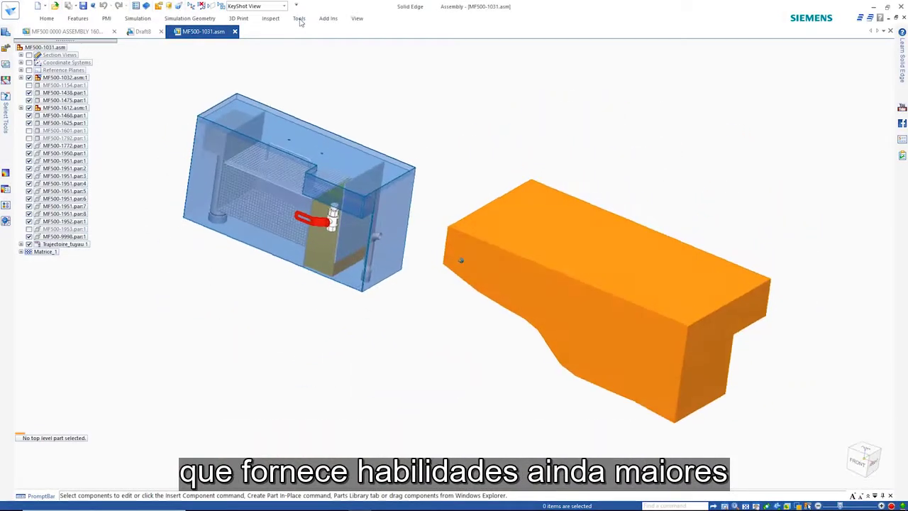
{"action": "left_click", "coordinate": [299, 18]}
{"action": "left_click", "coordinate": [609, 63]}
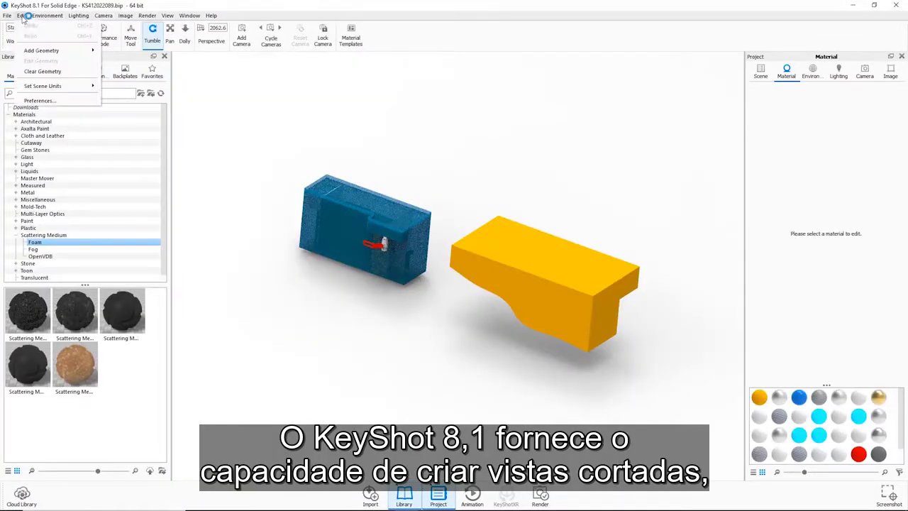
{"action": "mouse_move", "coordinate": [38, 54]}
{"action": "left_click", "coordinate": [130, 86]}
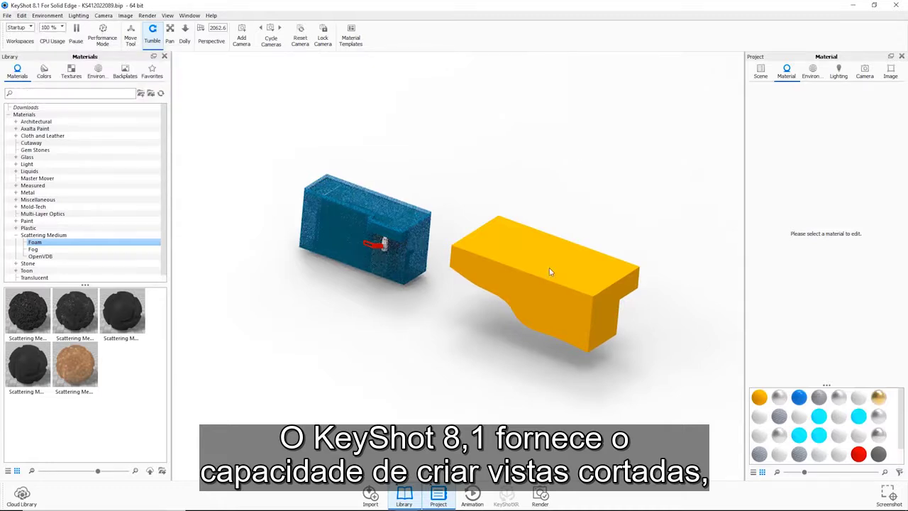
Step: Change the material type of the orange block MF500-9998 to Cutaway and set the camera perspective to 40
{"action": "double_click", "coordinate": [582, 246]}
{"action": "left_click", "coordinate": [868, 124]}
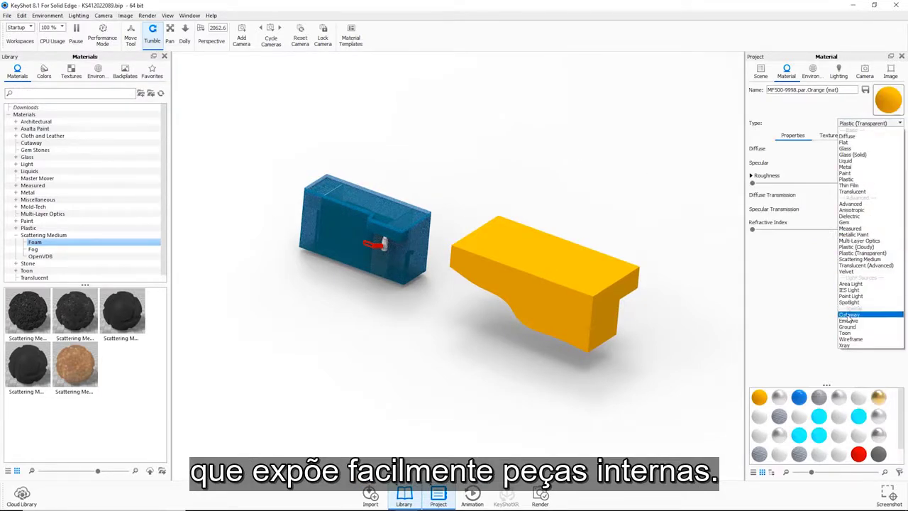
{"action": "left_click", "coordinate": [849, 315]}
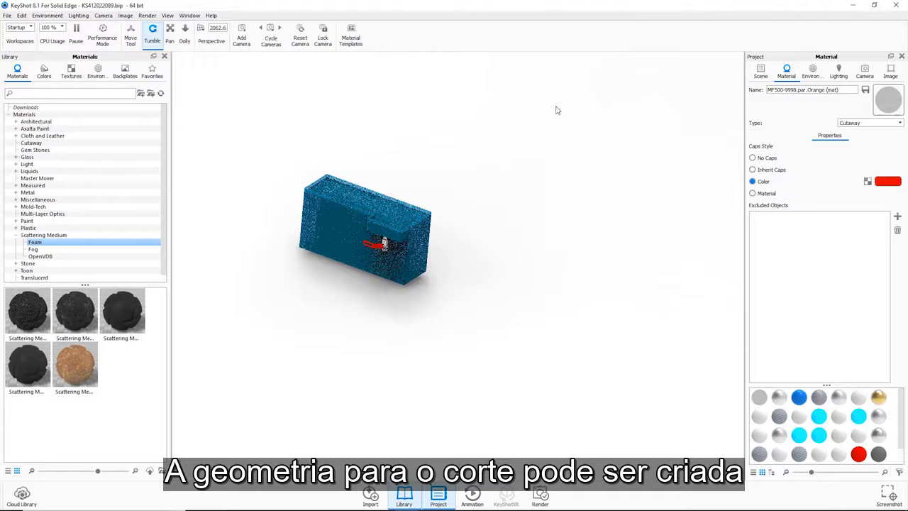
{"action": "type", "text": "40"}
{"action": "key", "text": "Return"}
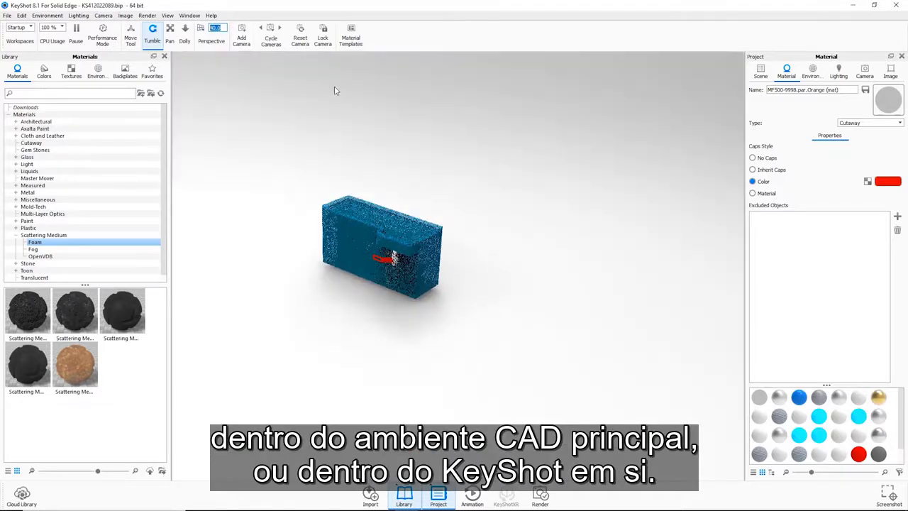
Step: Move the cutaway block MF500-9998.par:1 along X by about -0.94 so that it cuts into the blue tank
{"action": "left_click", "coordinate": [761, 73]}
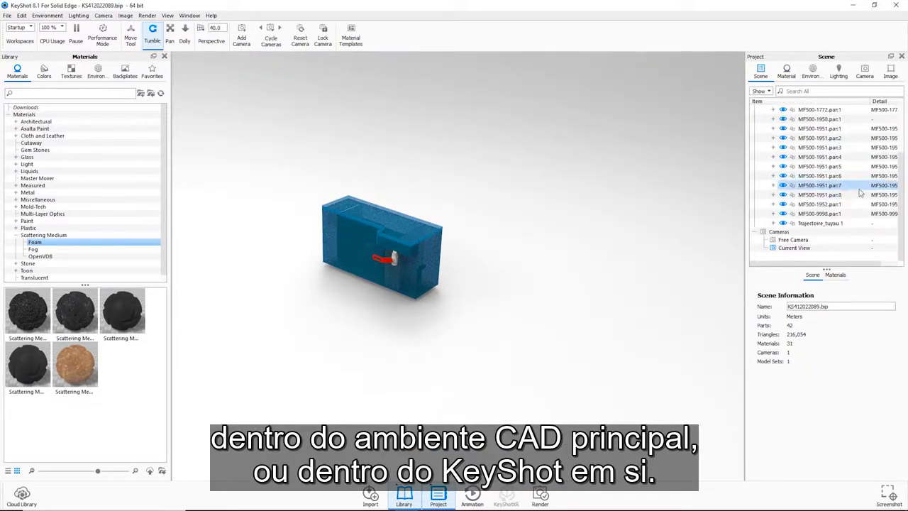
{"action": "left_click", "coordinate": [826, 275]}
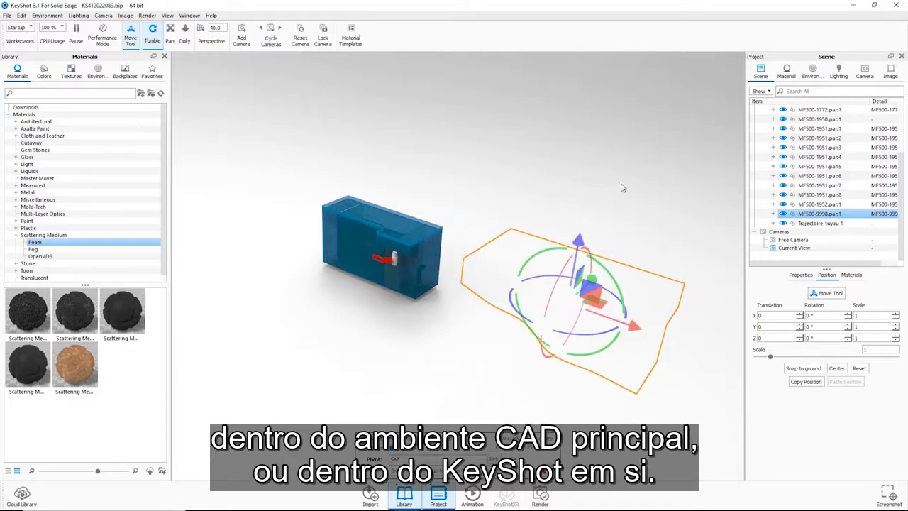
{"action": "scroll", "coordinate": [499, 158], "scroll_direction": "up", "scroll_amount": 3}
{"action": "scroll", "coordinate": [513, 152], "scroll_direction": "up", "scroll_amount": 2}
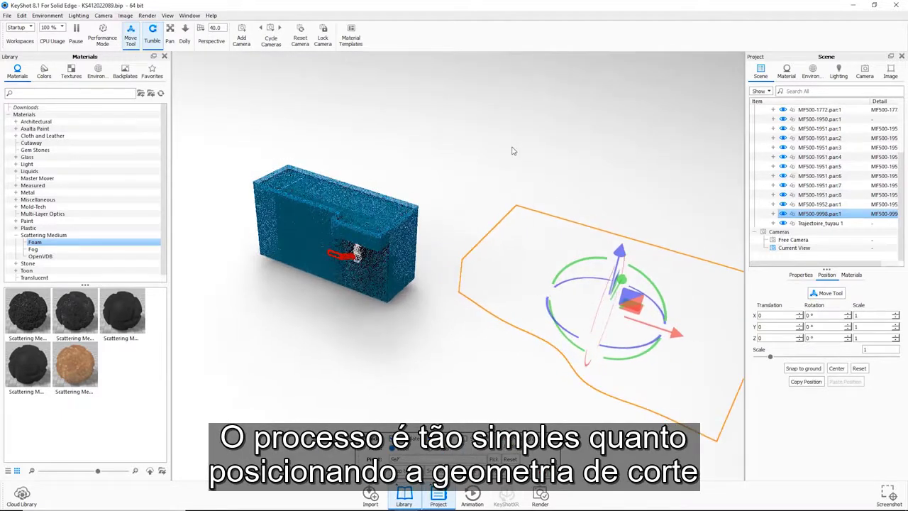
{"action": "left_click_drag", "start_coordinate": [712, 342], "coordinate": [408, 243]}
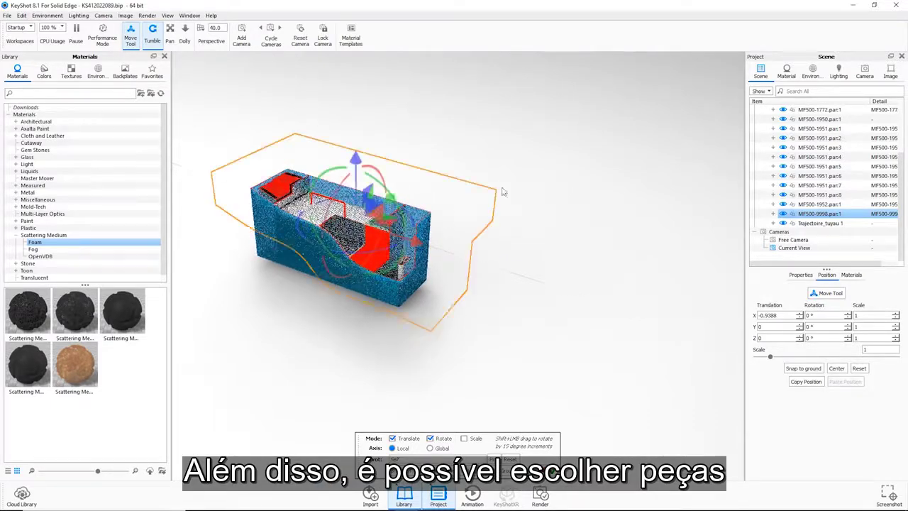
Step: Exclude the subassembly MF500-1612.asm:1 from the cutaway material's effect
{"action": "scroll", "coordinate": [605, 140], "scroll_direction": "up", "scroll_amount": 6}
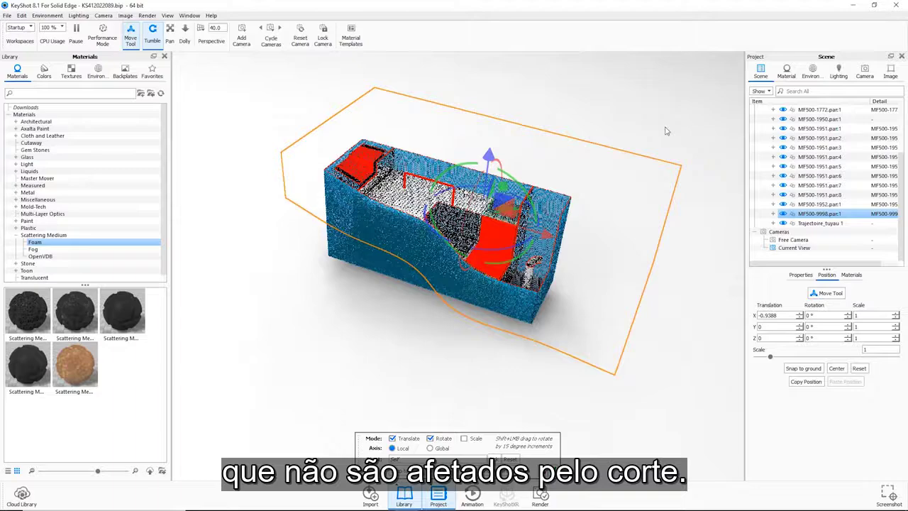
{"action": "scroll", "coordinate": [677, 78], "scroll_direction": "up", "scroll_amount": 1}
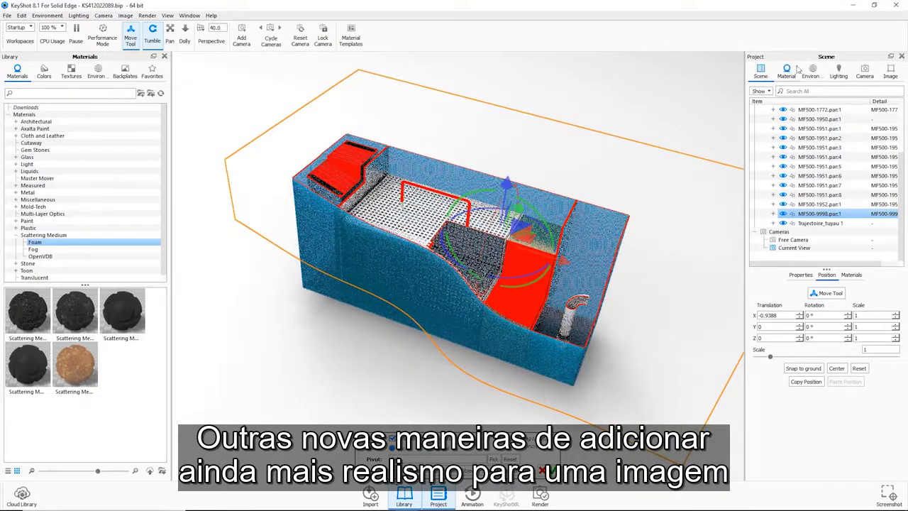
{"action": "left_click", "coordinate": [786, 71]}
{"action": "left_click", "coordinate": [896, 217]}
{"action": "left_click", "coordinate": [763, 162]}
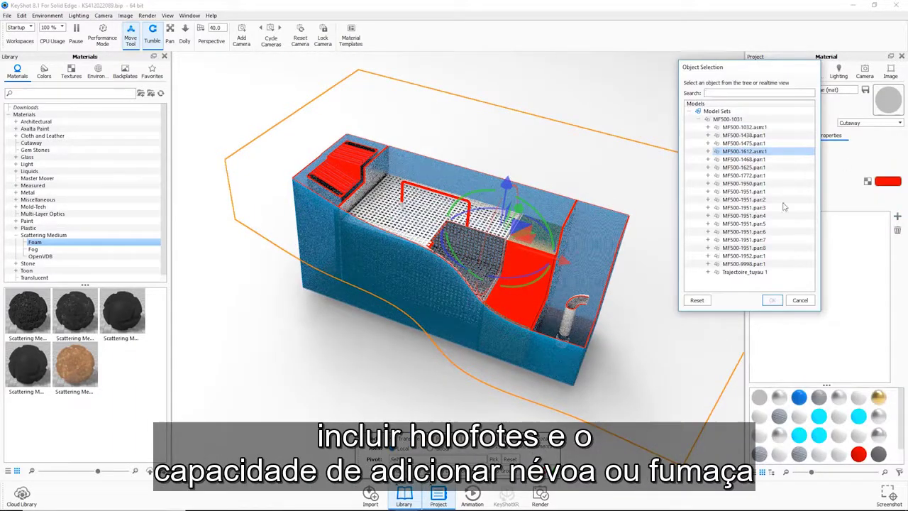
{"action": "left_click", "coordinate": [775, 302]}
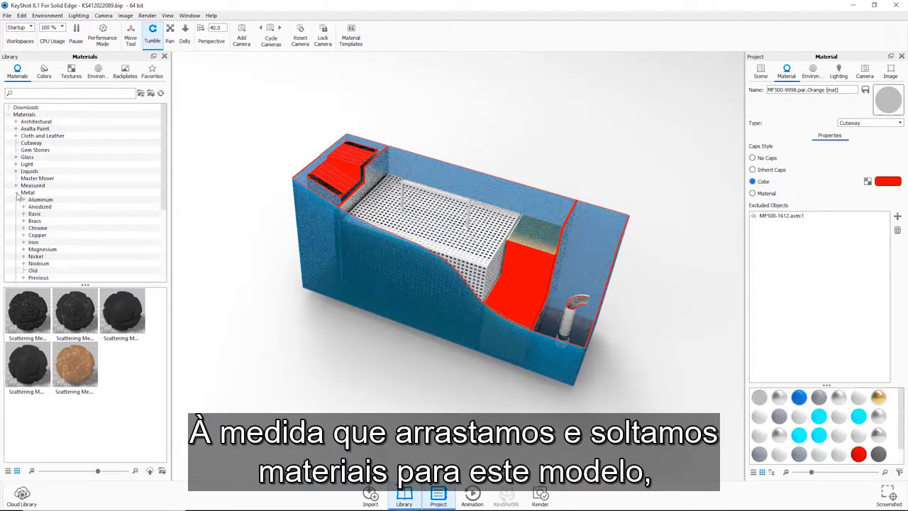
Step: Apply the Brass Polished metal material to the perforated basket inside the tank
{"action": "left_click", "coordinate": [41, 227]}
{"action": "left_click_drag", "start_coordinate": [396, 224], "coordinate": [483, 283]}
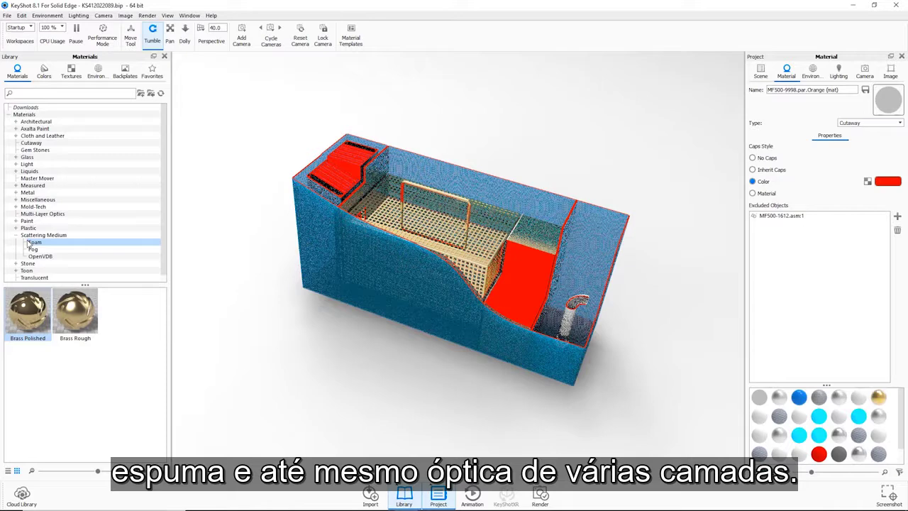